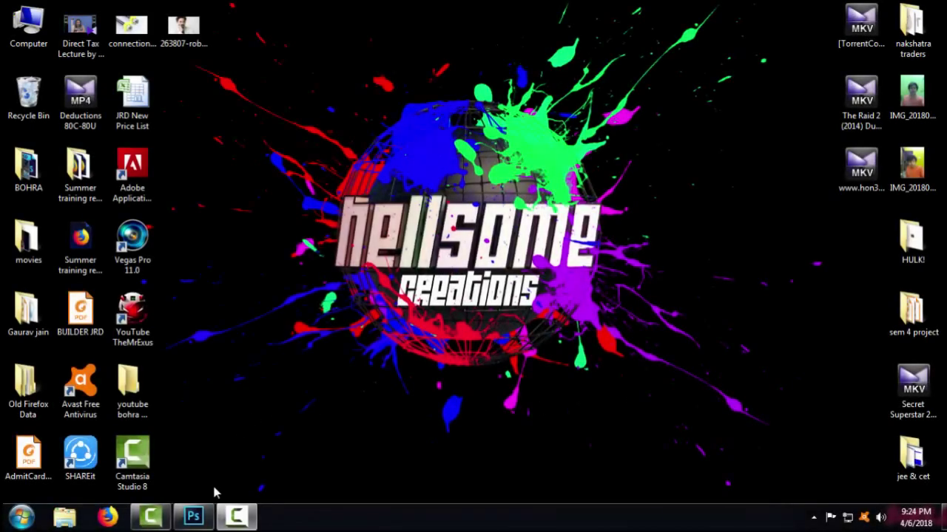
- Brighten the Layer 0 portrait duplicate with Shadows/Highlights at 100% shadows
left_click(196, 515)
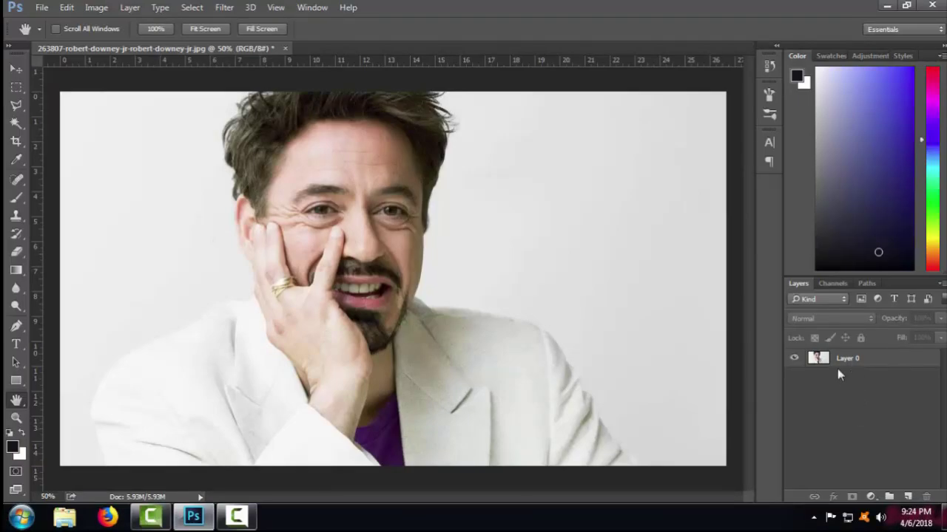
left_click(854, 361)
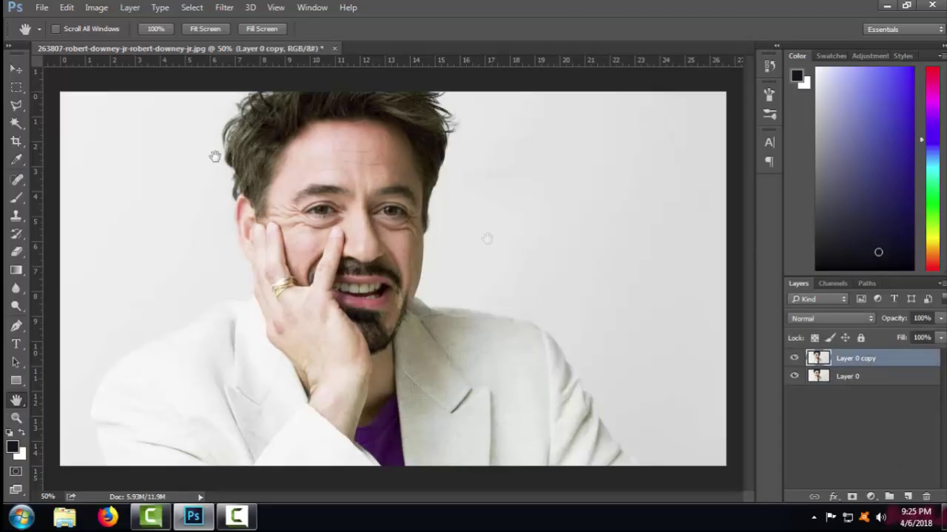
left_click(68, 8)
left_click(67, 8)
left_click(96, 7)
mouse_move(112, 44)
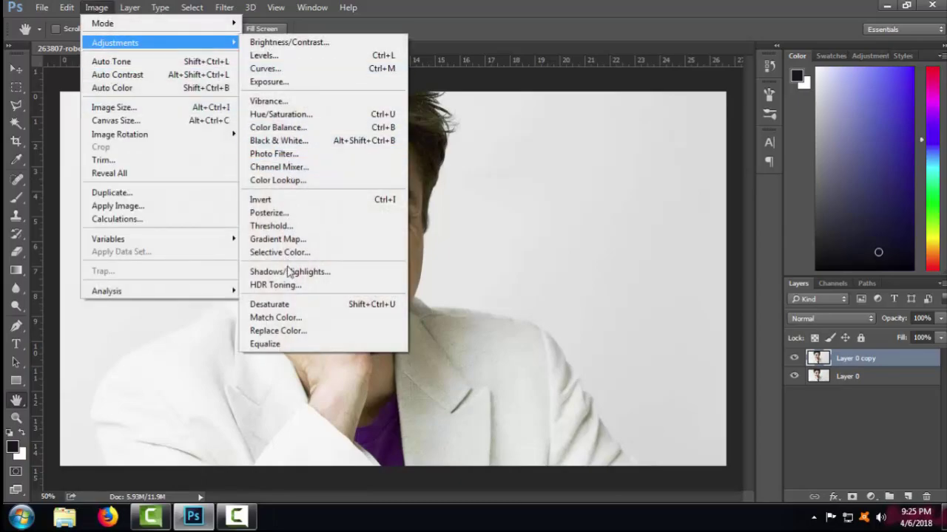
left_click(292, 271)
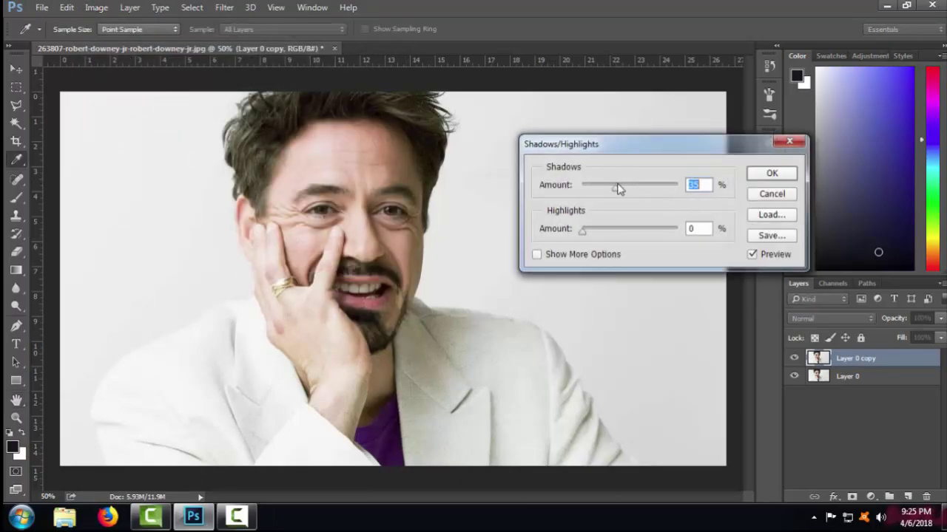
left_click(769, 175)
key("h")
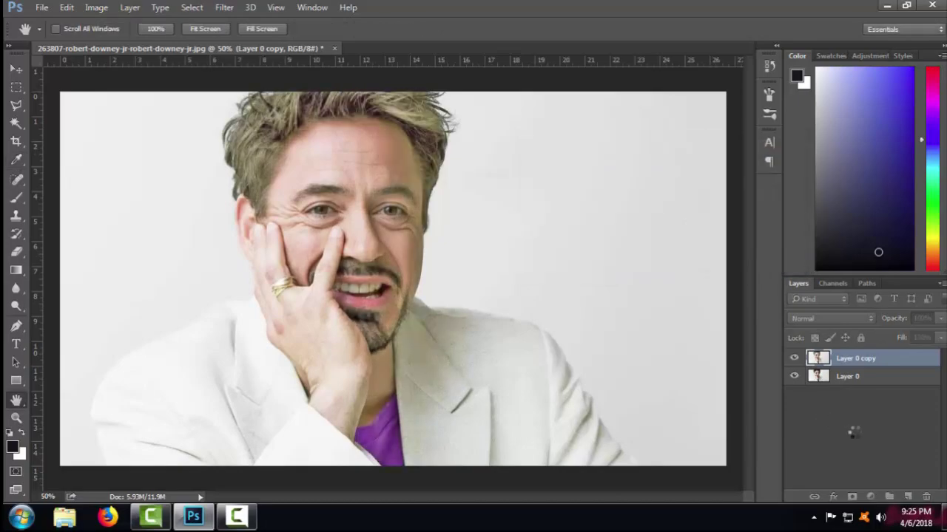
- Duplicate Layer 0 copy with Ctrl+J to create Layer 0 copy 2
left_click(845, 387)
left_click(859, 360)
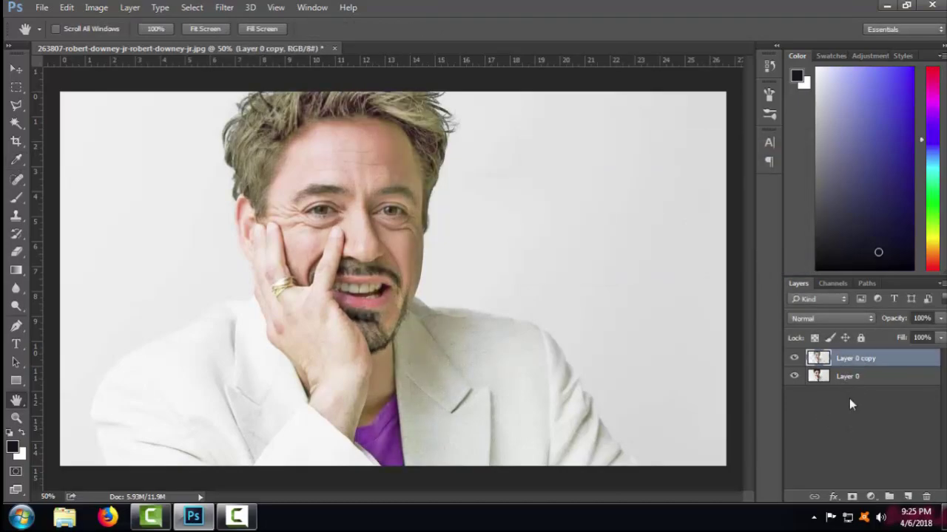
key("ctrl+j")
- Rename Layer 0 copy to 'shadow \ highlight' and Layer 0 copy 2 to 'reduce noise'
left_click(867, 435)
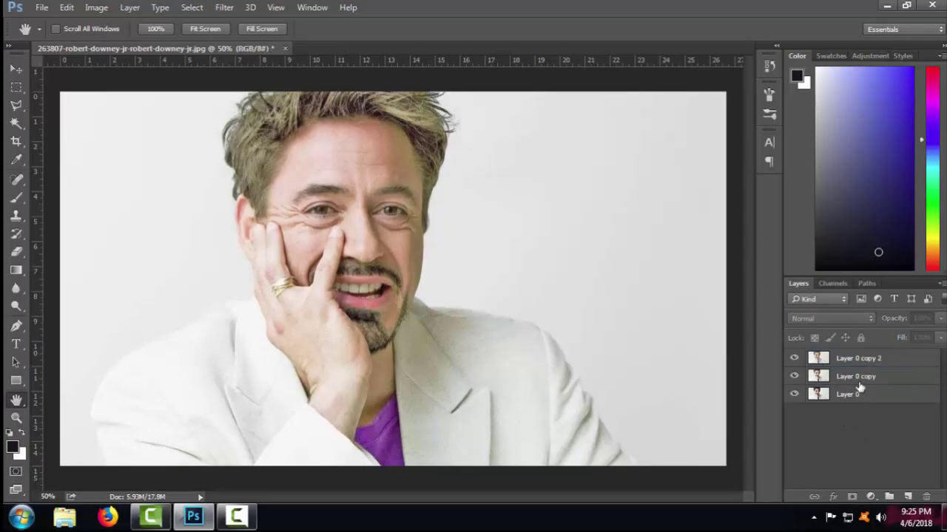
double_click(860, 377)
type("shadow \\ highlight")
key("Return")
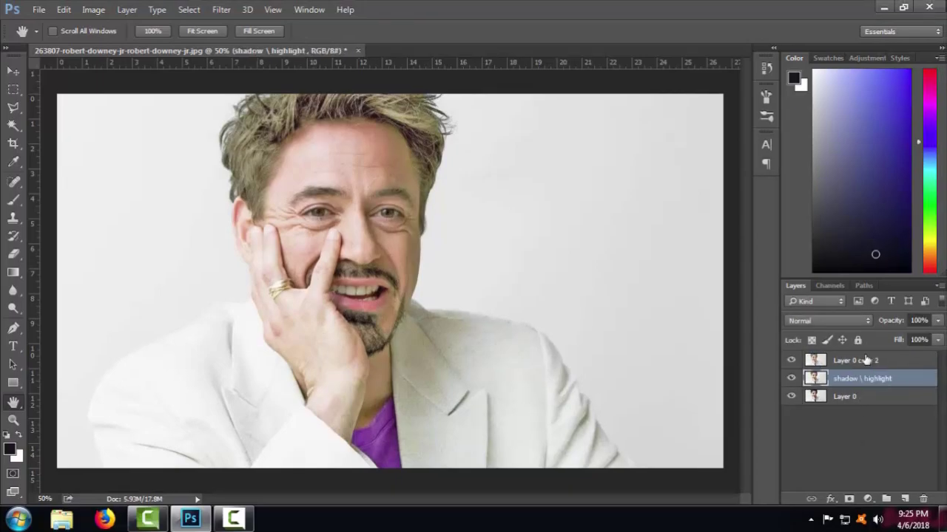
double_click(866, 360)
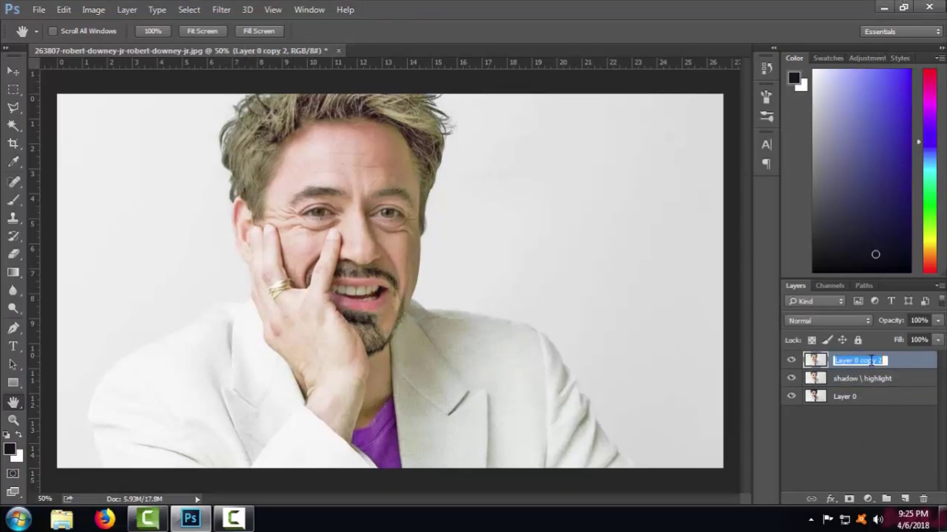
type("reduce noise")
key("Return")
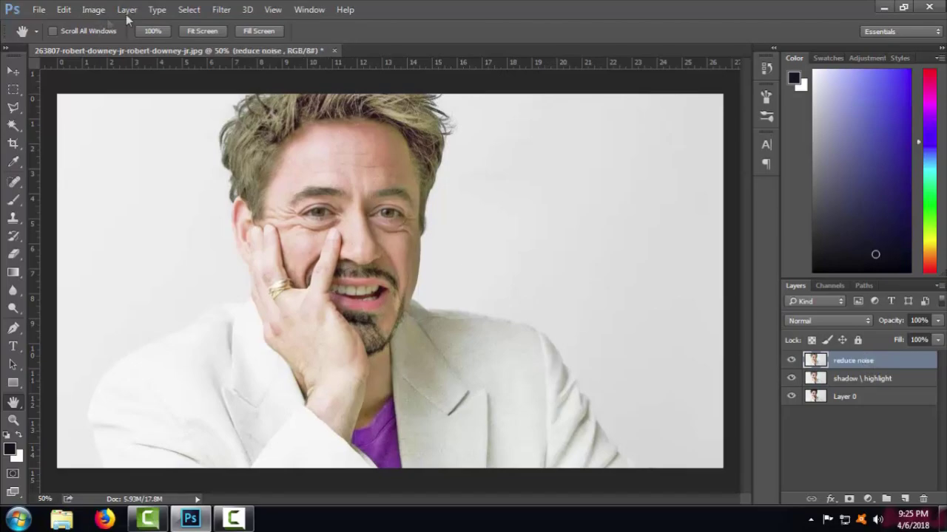
- Re-enter the names 'shadow \ highlight' and 'reduce noise' on the two copy layers
left_click(221, 9)
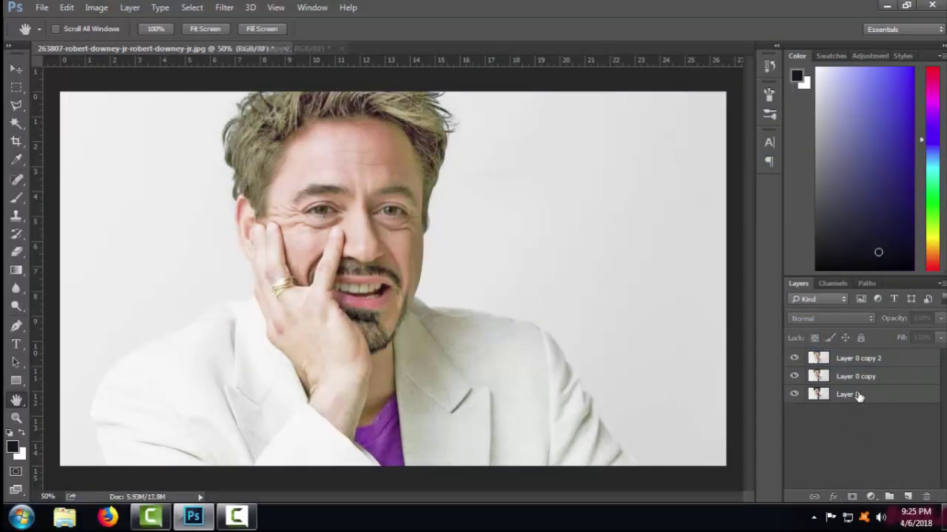
double_click(859, 377)
type("shadow \\ highlight")
double_click(874, 358)
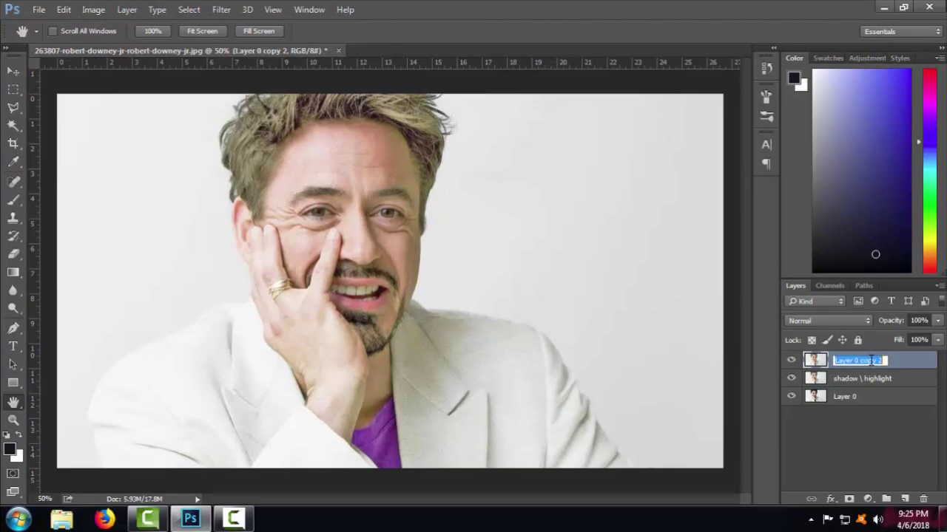
type("reduce noise")
key("Return")
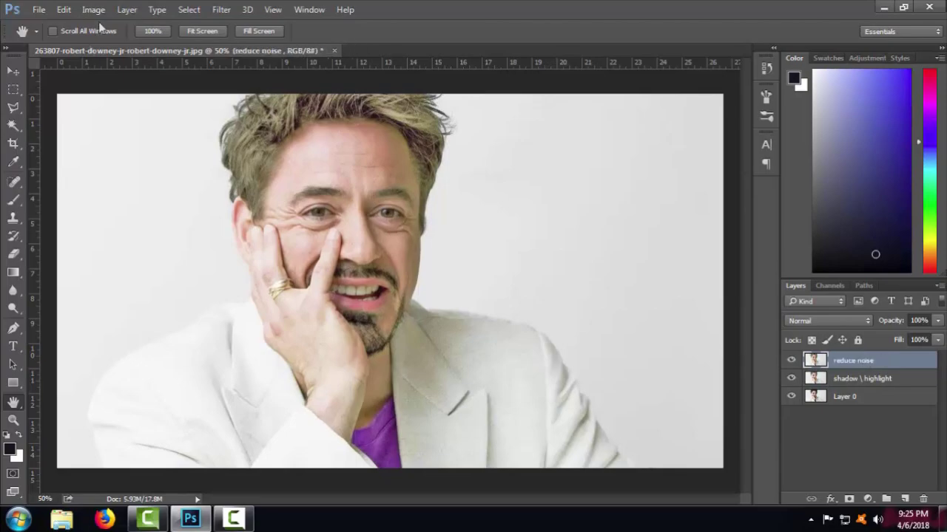
- Apply Reduce Noise at strength 10 with other settings 0, then duplicate the layer
left_click(221, 9)
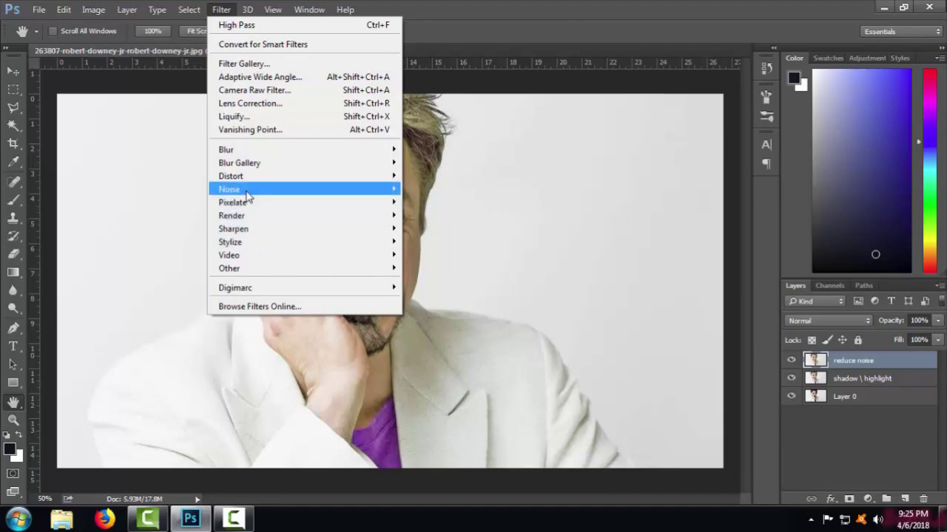
mouse_move(248, 194)
left_click(446, 244)
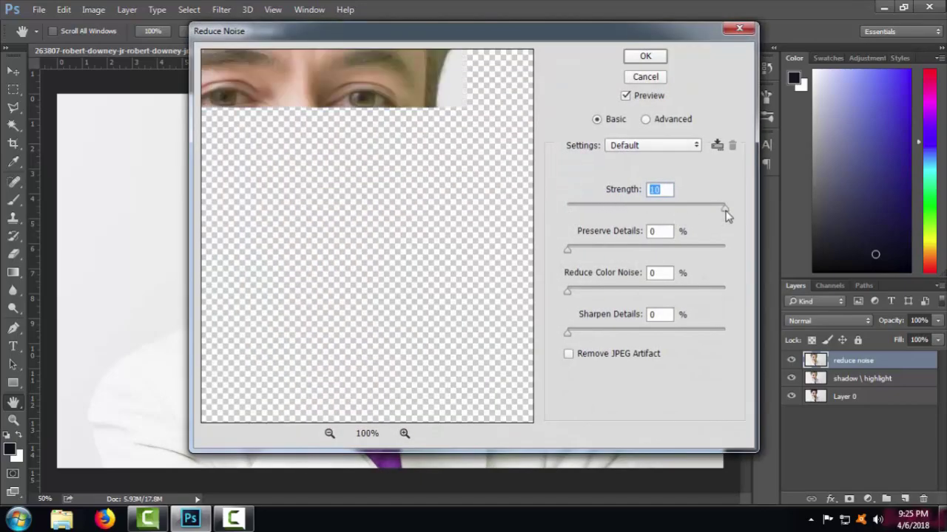
left_click(648, 231)
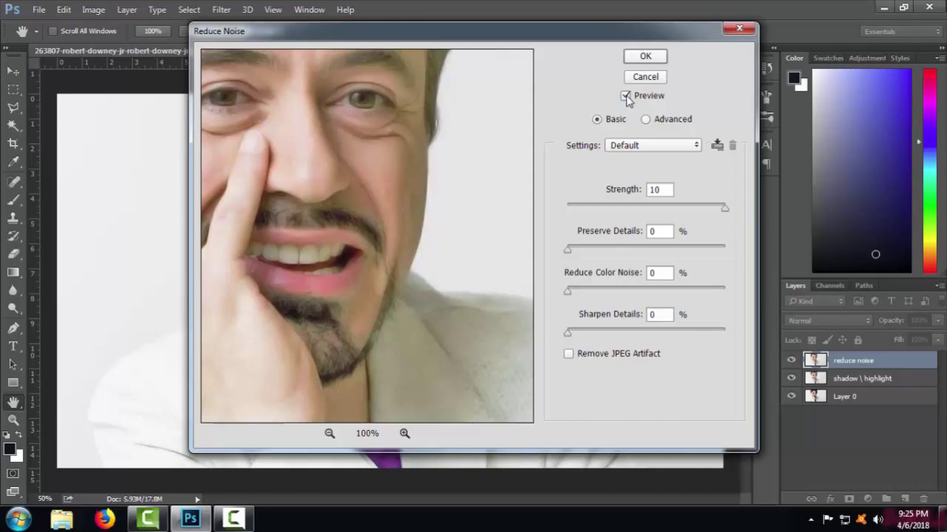
left_click(645, 57)
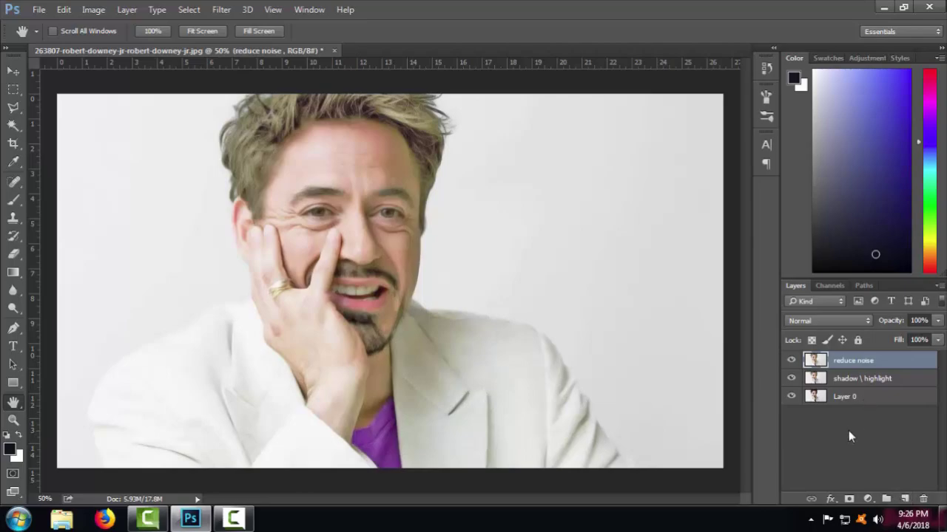
key("ctrl+j")
- Rename the reduce noise copy layer to 'film grain'
double_click(864, 361)
type("film grain")
key("Return")
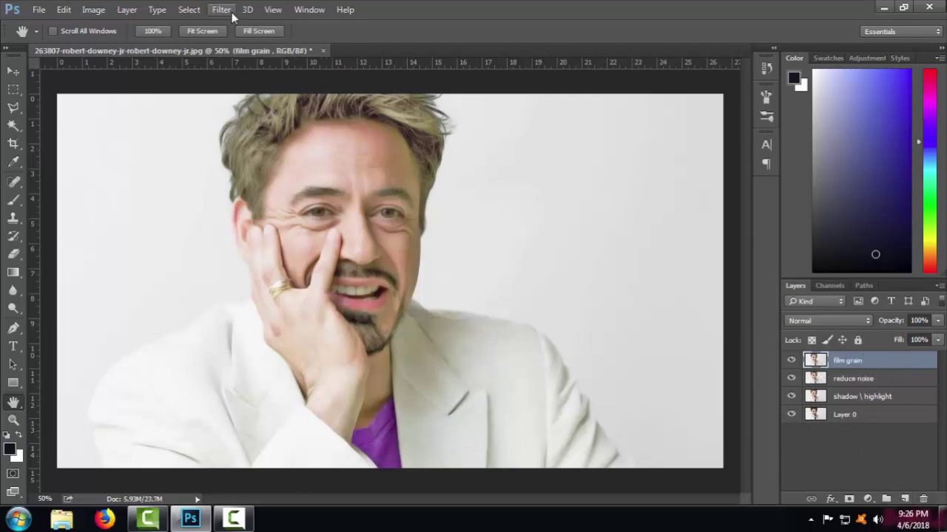
- Apply the Filter Gallery Film Grain with grain 0, highlight area 0, intensity 10
left_click(221, 10)
left_click(232, 63)
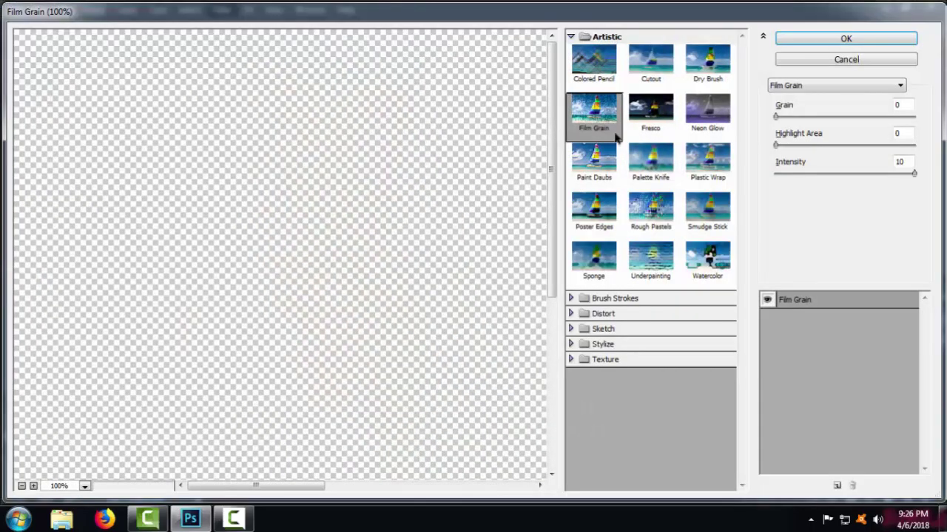
left_click(21, 487)
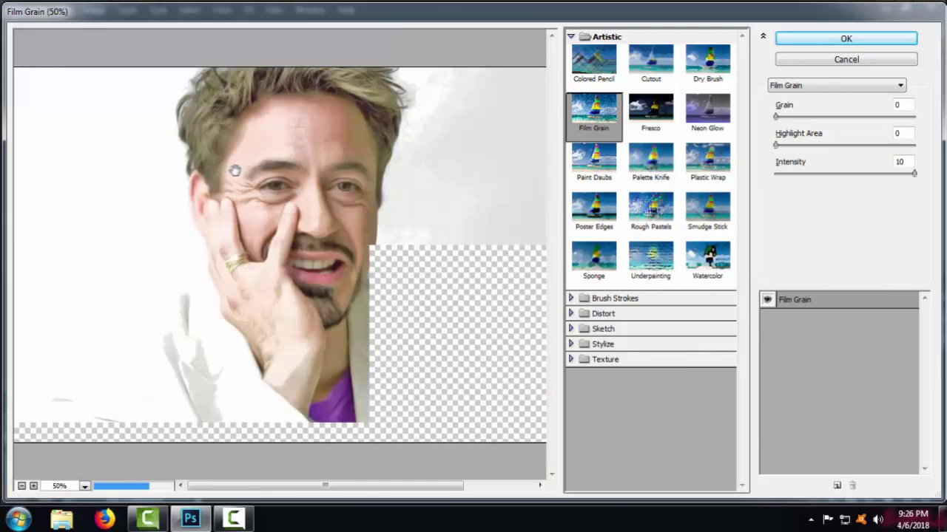
scroll(274, 156, "up", 1)
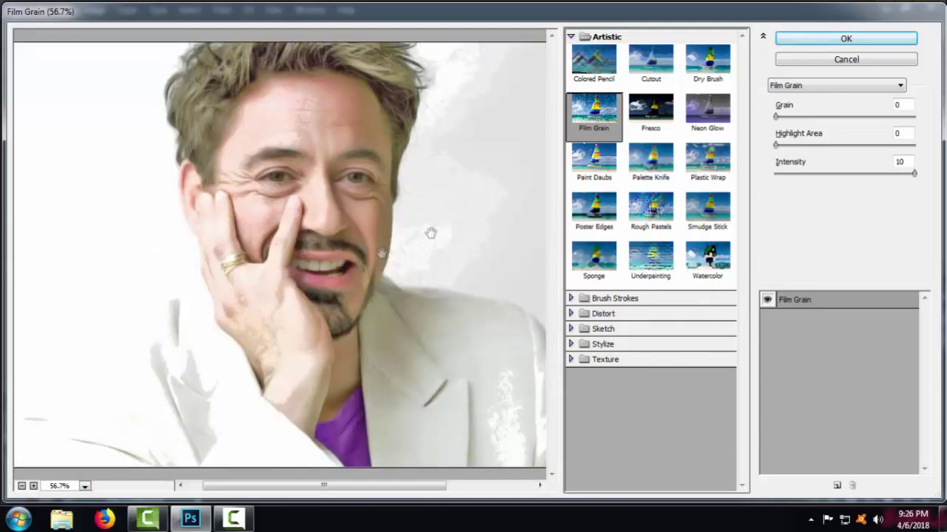
left_click(776, 118)
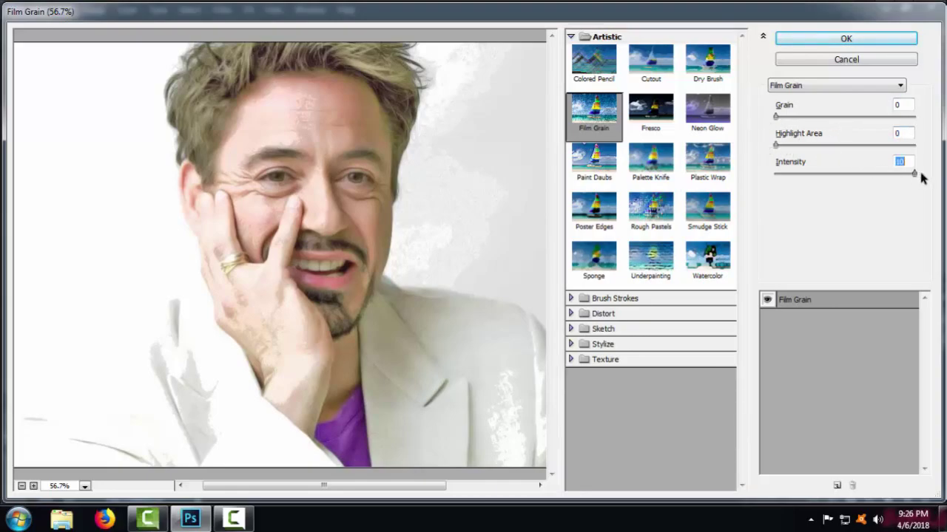
left_click(843, 39)
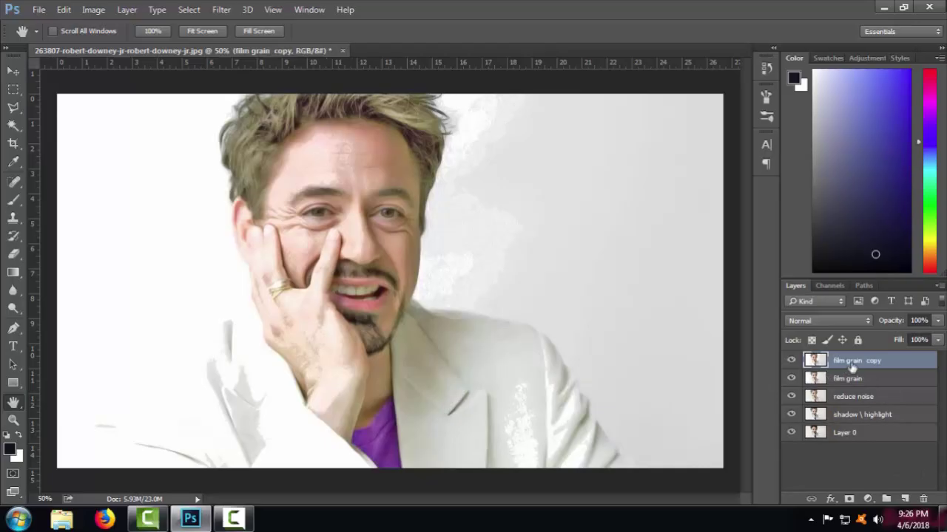
- Name the layer 'high pass', apply High Pass at about 3 px radius, and blend it in Overlay
type("high pass")
key("Return")
left_click(222, 9)
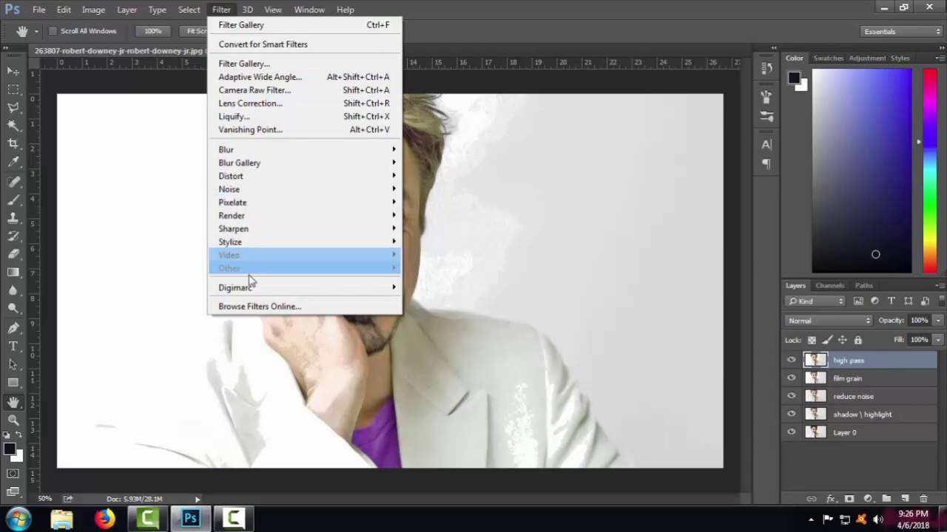
mouse_move(247, 275)
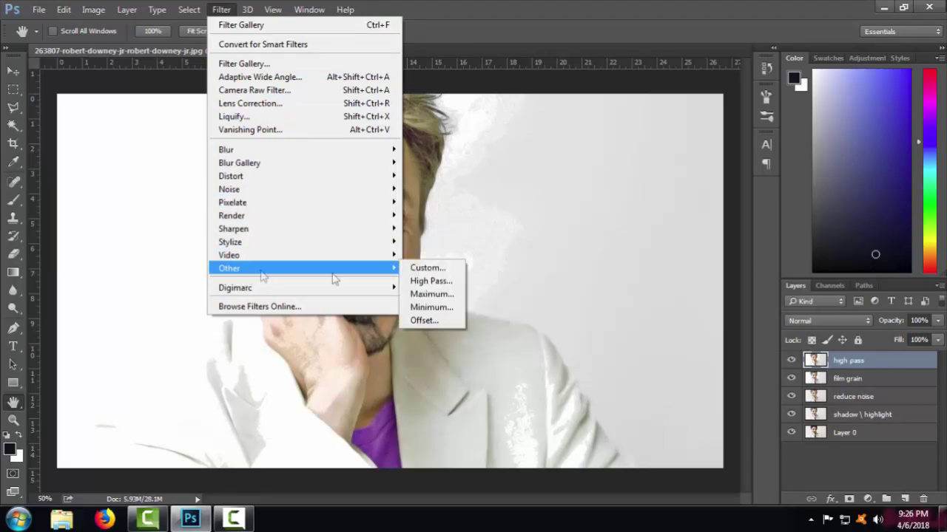
left_click(429, 287)
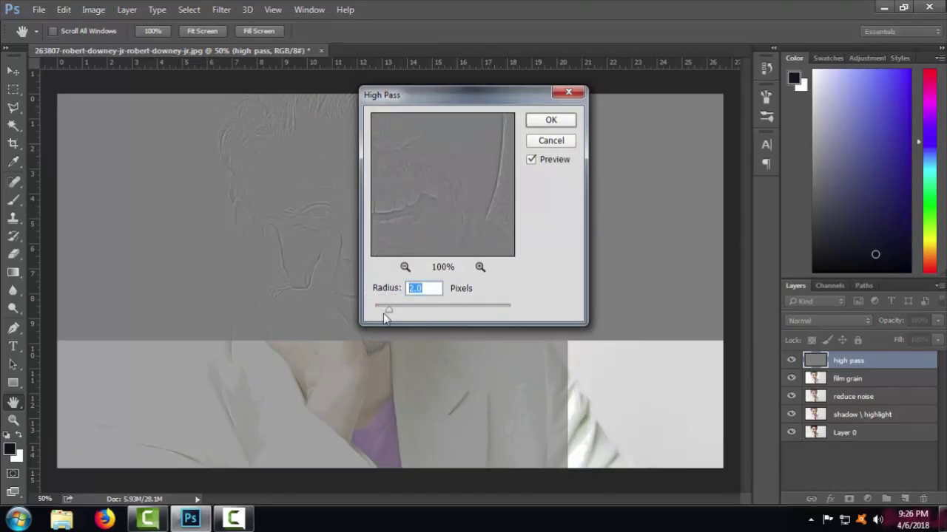
mouse_move(391, 314)
left_mouse_down()
mouse_move(426, 314)
mouse_move(403, 307)
left_mouse_up()
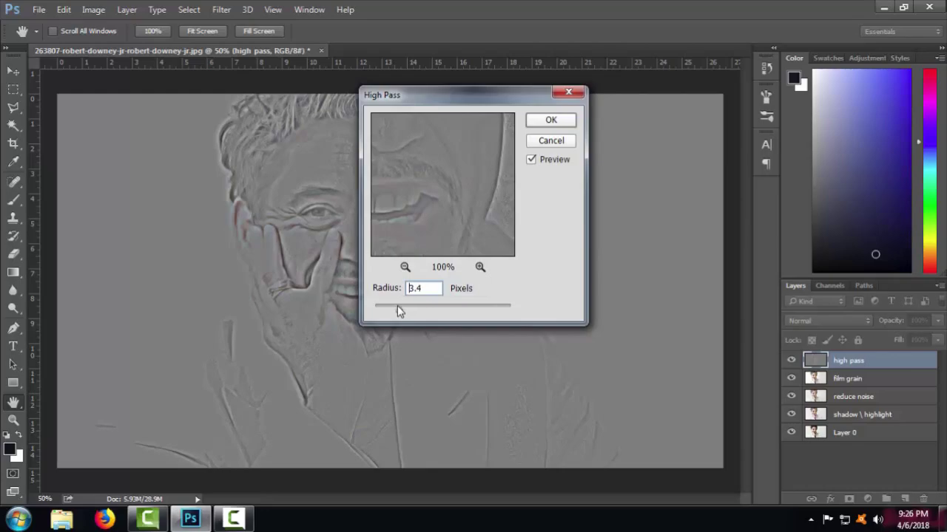
left_click_drag(396, 310, 398, 306)
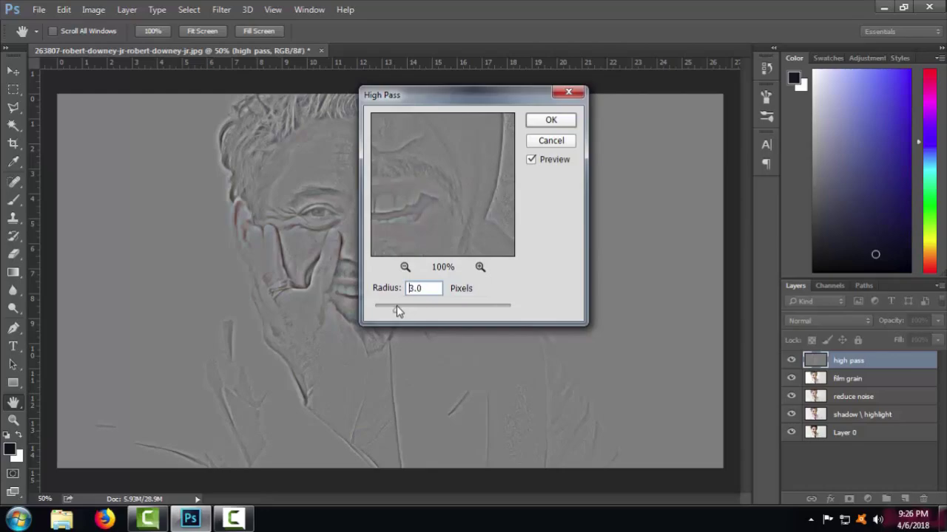
left_click(546, 123)
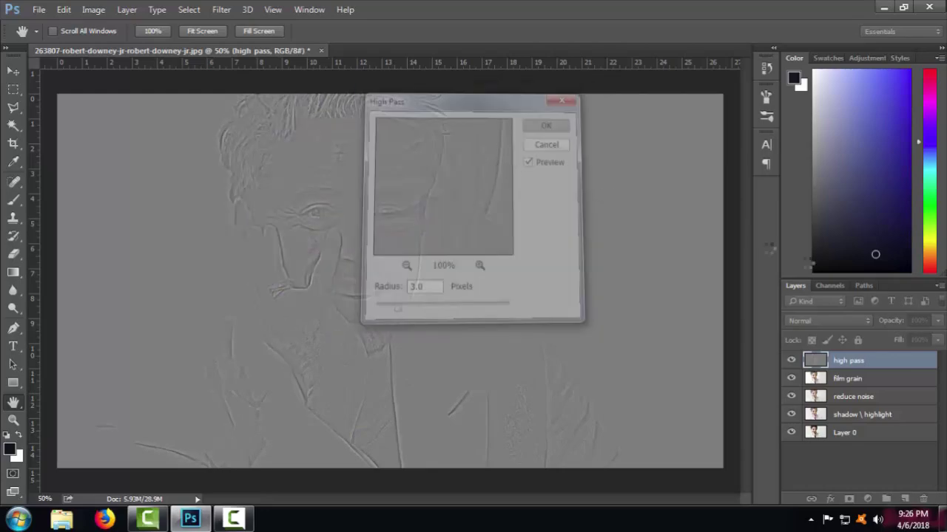
left_click(817, 321)
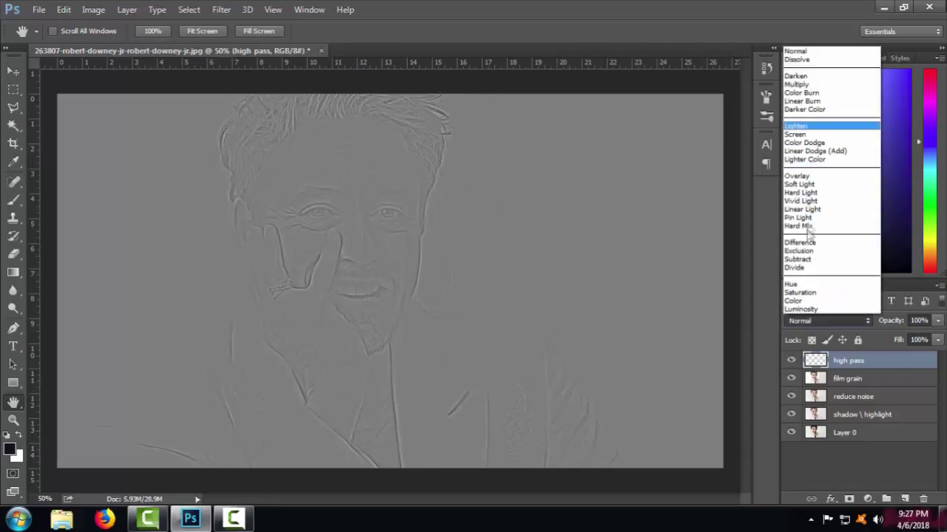
left_click(799, 176)
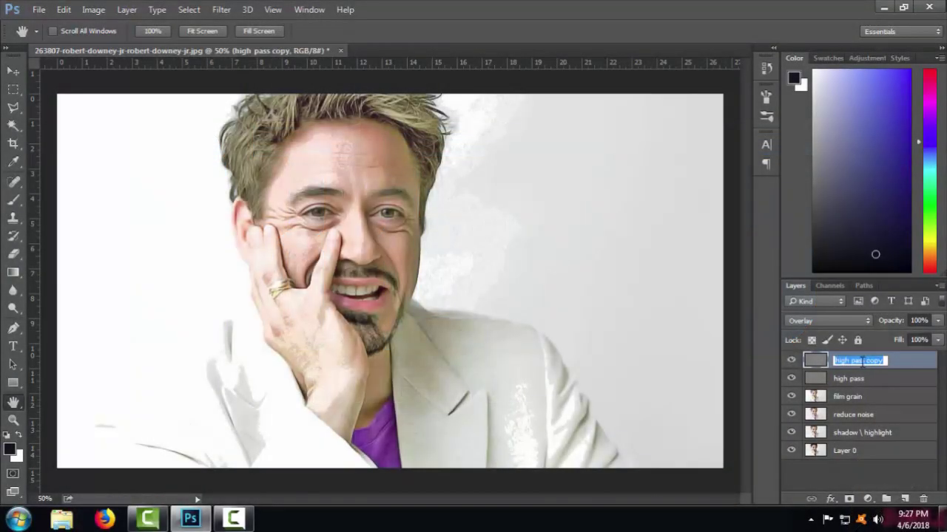
- Rename the high pass copy layer to '1' and select the Dodge tool
type("1")
key("Return")
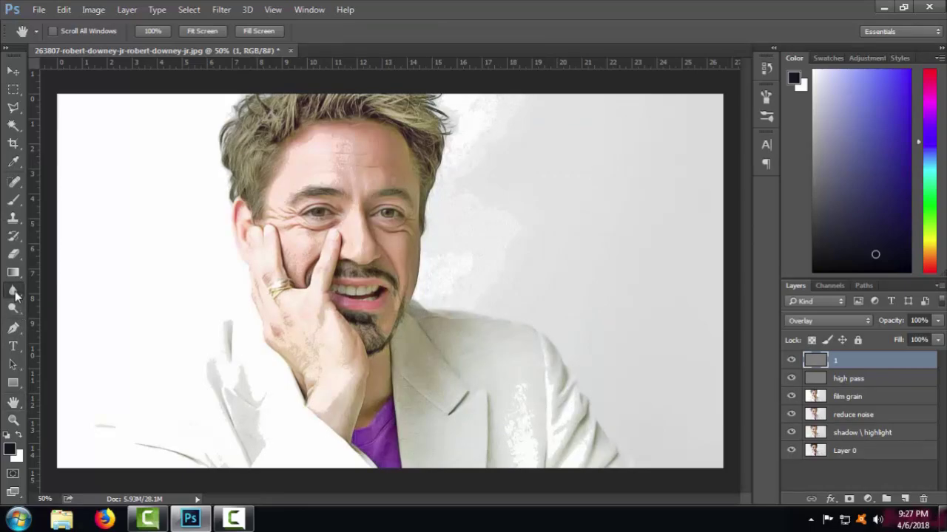
left_click(12, 290)
left_click(12, 309)
left_click(48, 306)
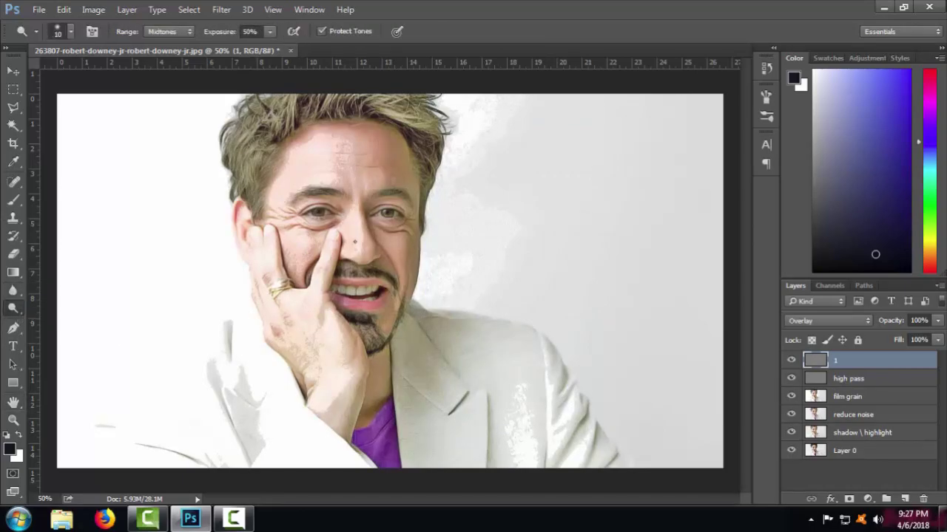
- Zoom in and dodge the eye's iris and white to brighten them
scroll(324, 218, "up", 5)
scroll(279, 186, "up", 3)
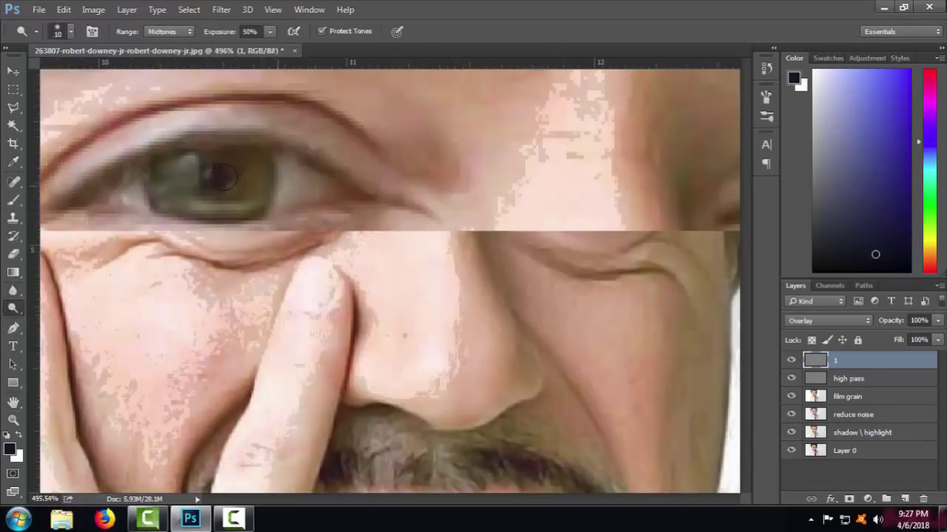
mouse_move(168, 182)
left_mouse_down()
mouse_move(214, 172)
mouse_move(128, 193)
mouse_move(270, 194)
mouse_move(220, 173)
left_mouse_up()
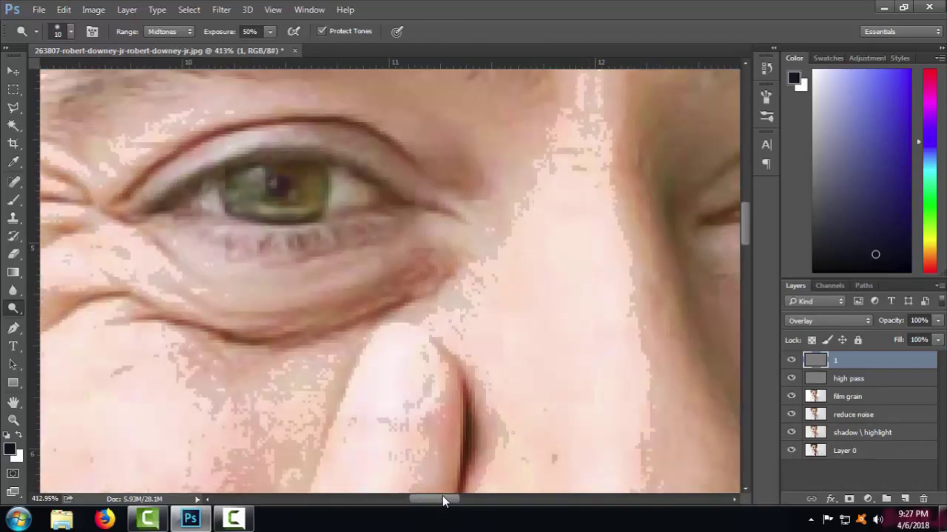
left_click_drag(442, 497, 468, 485)
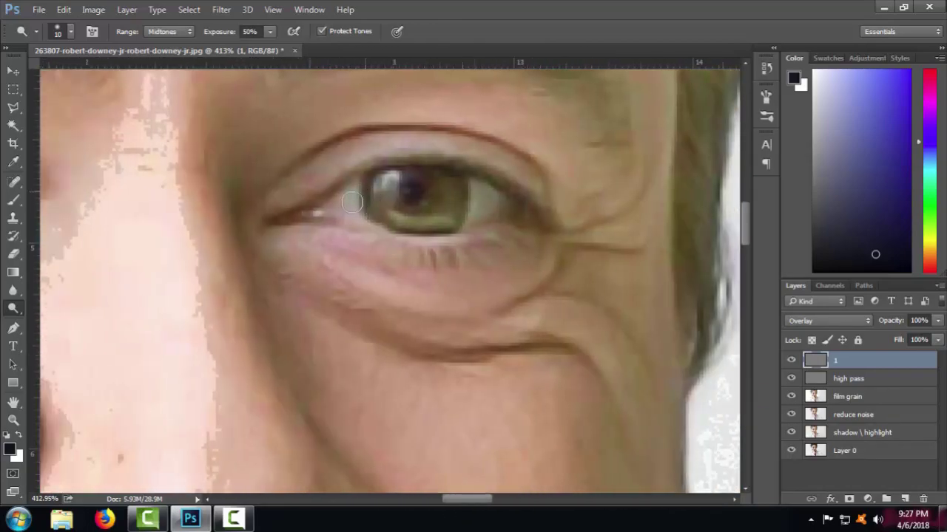
mouse_move(352, 202)
left_mouse_down()
mouse_move(412, 192)
mouse_move(390, 187)
mouse_move(435, 188)
mouse_move(486, 208)
mouse_move(367, 196)
left_mouse_up()
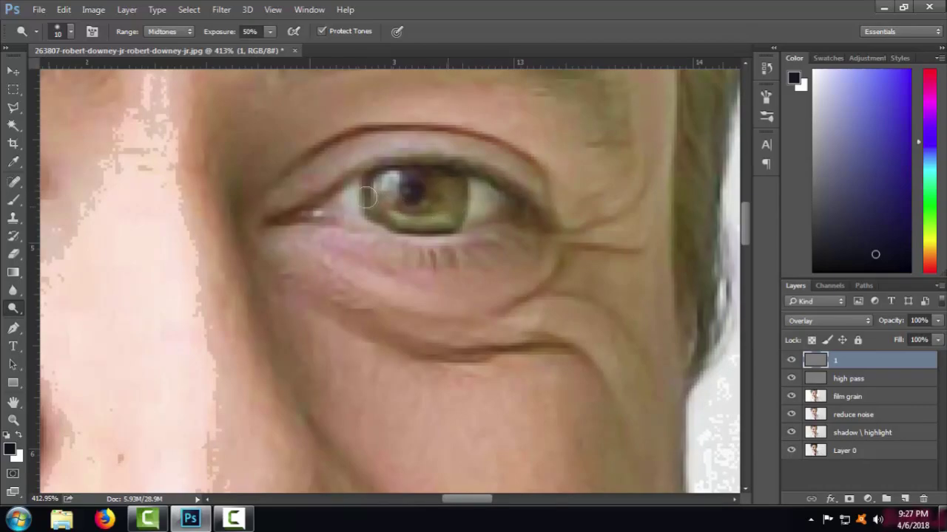
- Dodge the upper, lower and central upper teeth to whiten them
scroll(737, 234, "down", 1)
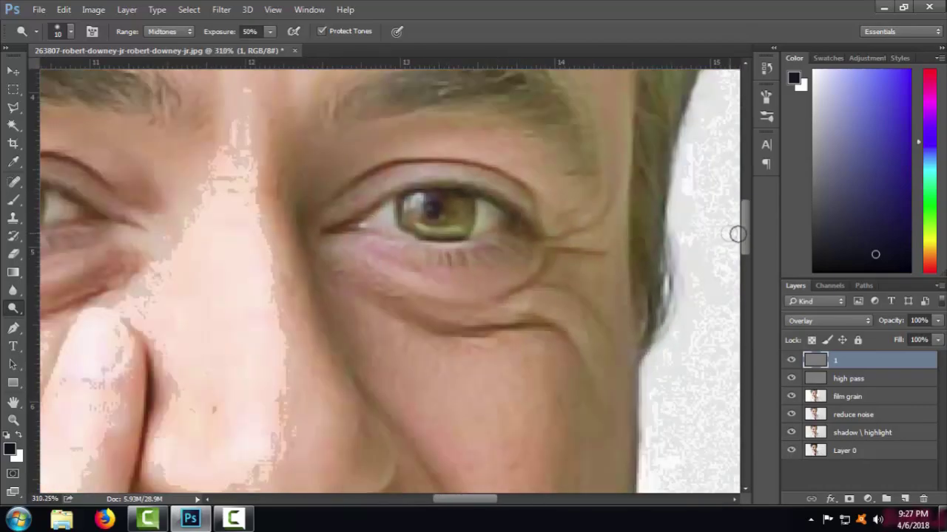
scroll(747, 256, "down", 8)
scroll(350, 296, "up", 1)
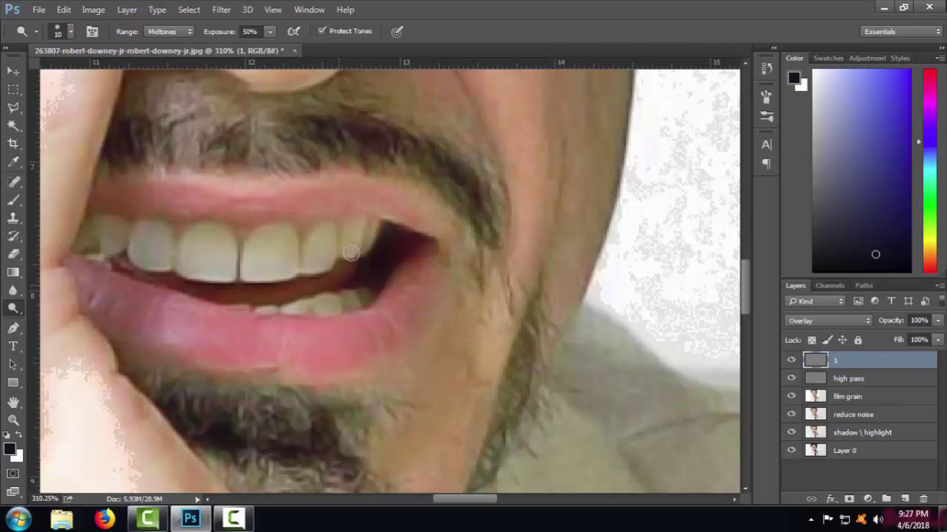
mouse_move(372, 236)
left_mouse_down()
mouse_move(286, 242)
mouse_move(155, 224)
mouse_move(94, 229)
mouse_move(105, 246)
mouse_move(143, 238)
mouse_move(104, 237)
mouse_move(173, 236)
mouse_move(134, 234)
mouse_move(174, 266)
mouse_move(222, 243)
mouse_move(207, 255)
mouse_move(343, 244)
mouse_move(318, 252)
left_mouse_up()
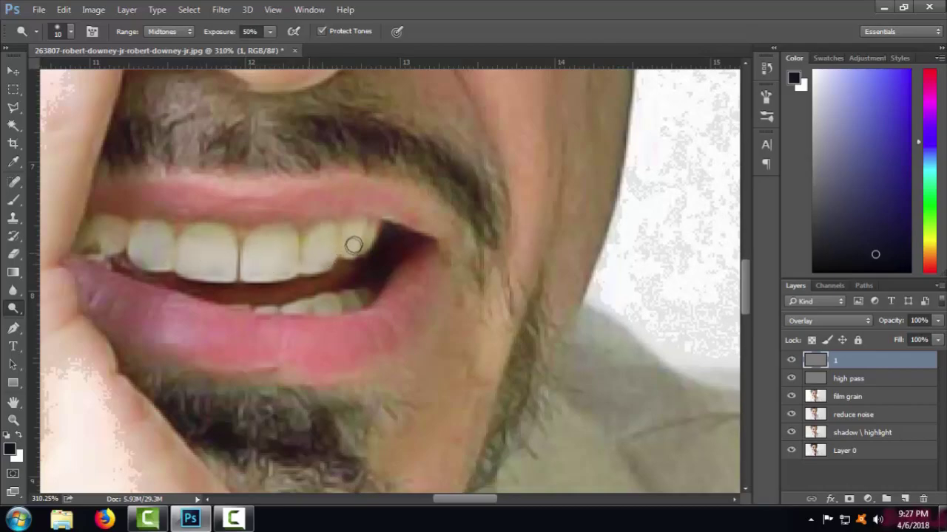
left_click_drag(371, 293, 323, 307)
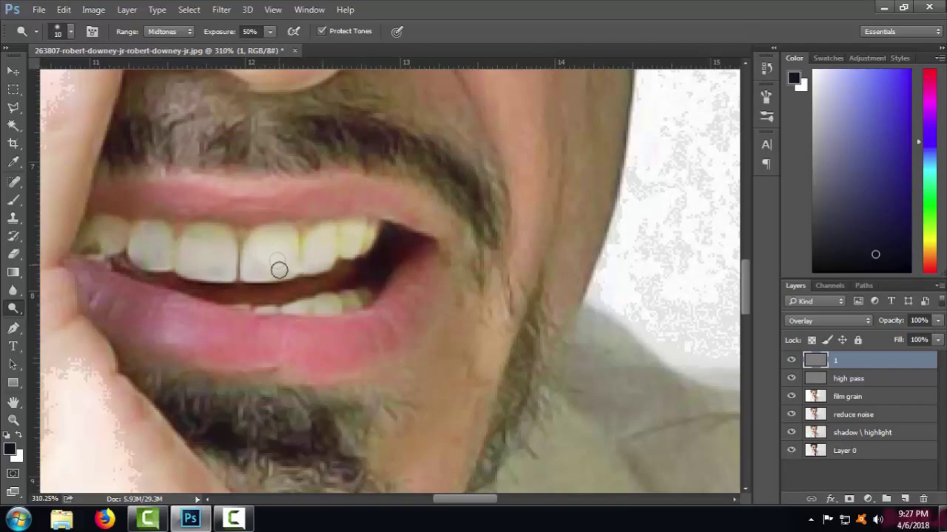
mouse_move(291, 262)
left_mouse_down()
mouse_move(211, 266)
mouse_move(229, 270)
mouse_move(220, 250)
mouse_move(140, 234)
mouse_move(99, 239)
mouse_move(176, 267)
mouse_move(172, 242)
mouse_move(132, 254)
mouse_move(216, 233)
mouse_move(121, 244)
mouse_move(114, 226)
mouse_move(98, 236)
mouse_move(208, 232)
left_mouse_up()
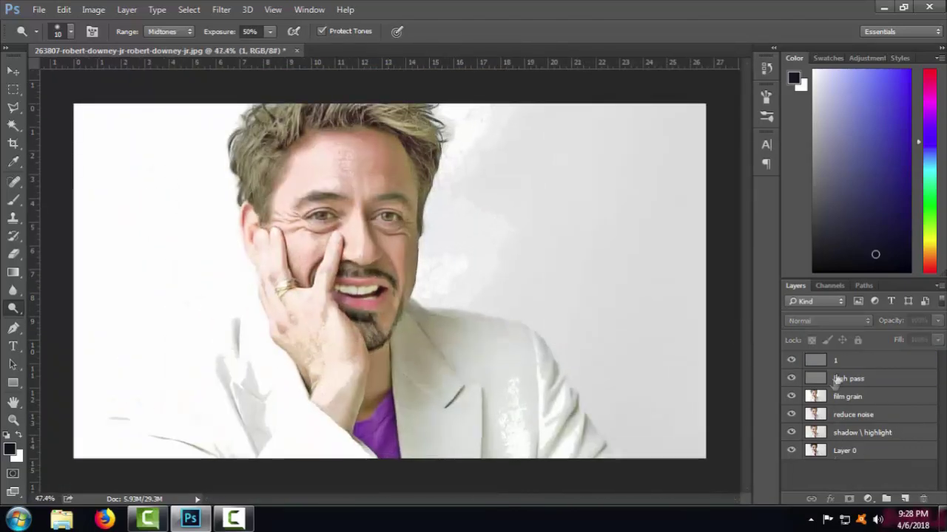
- Add a Levels 1 adjustment layer with the midtone input at 0.53, then switch to the Move tool
left_click(862, 479)
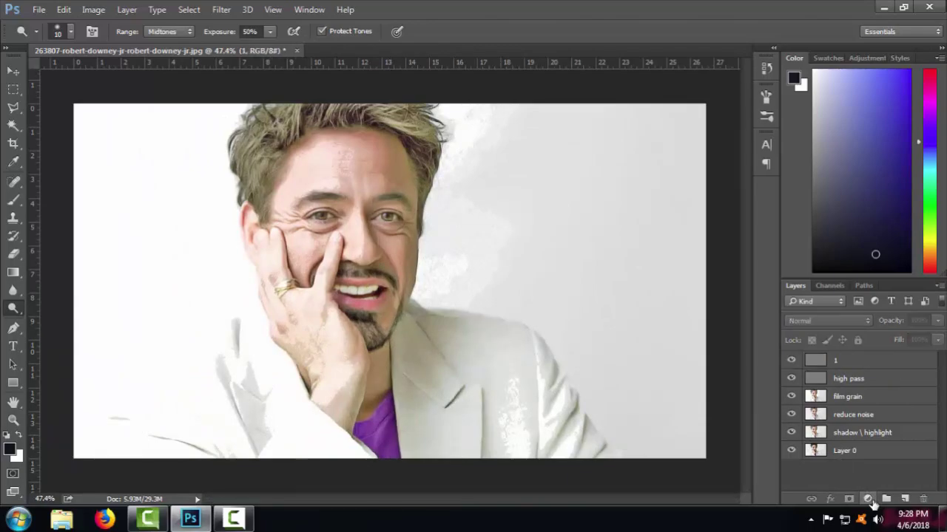
left_click(867, 499)
left_click(867, 302)
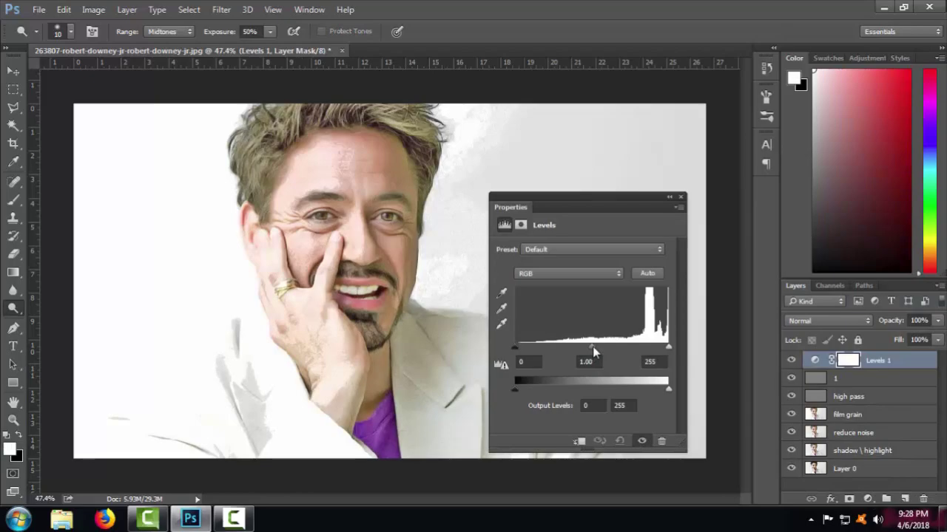
left_click_drag(592, 346, 620, 342)
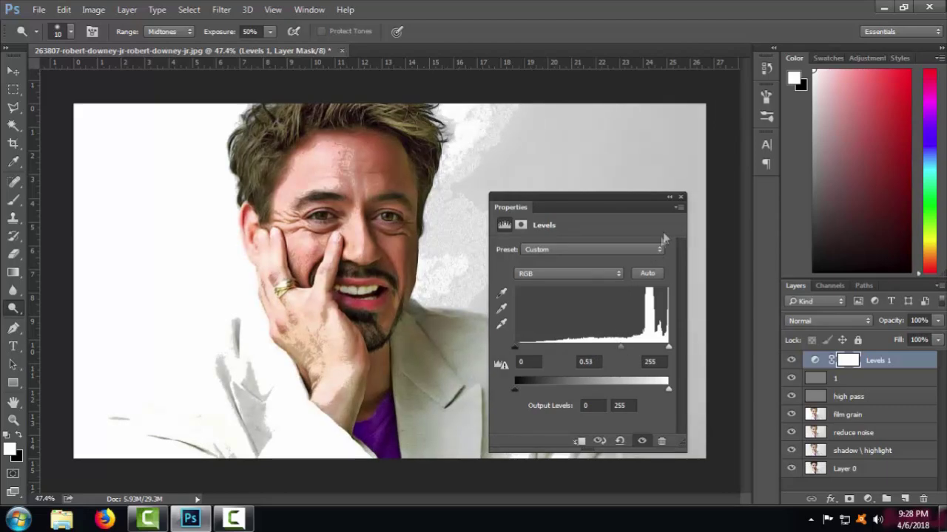
left_click(681, 198)
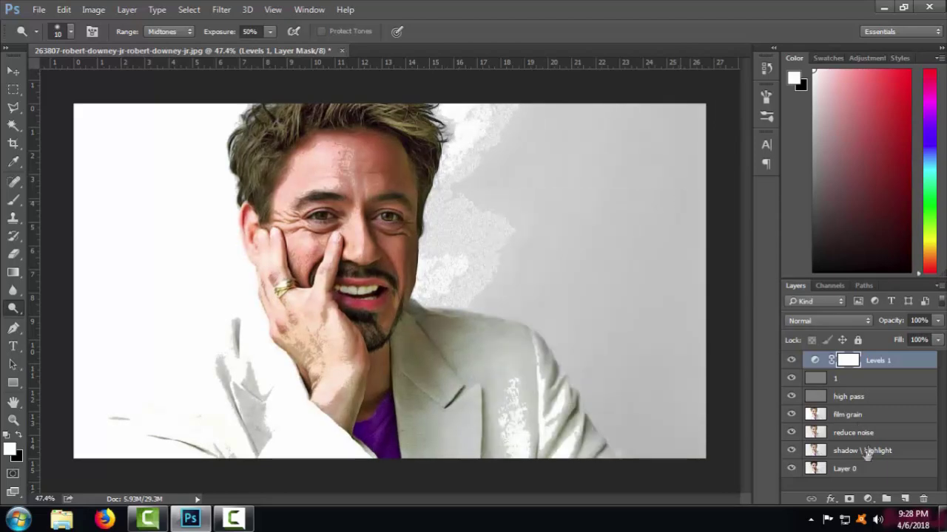
left_click(821, 482)
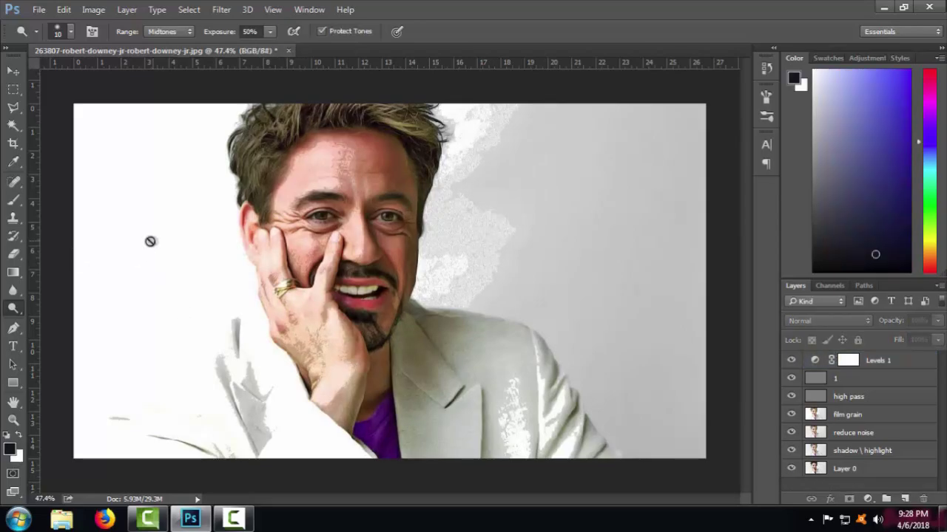
left_click(13, 71)
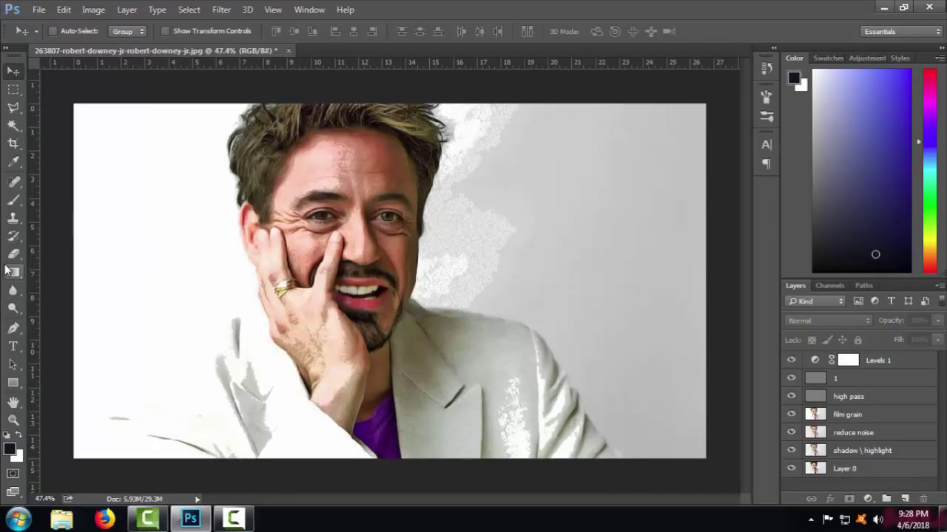